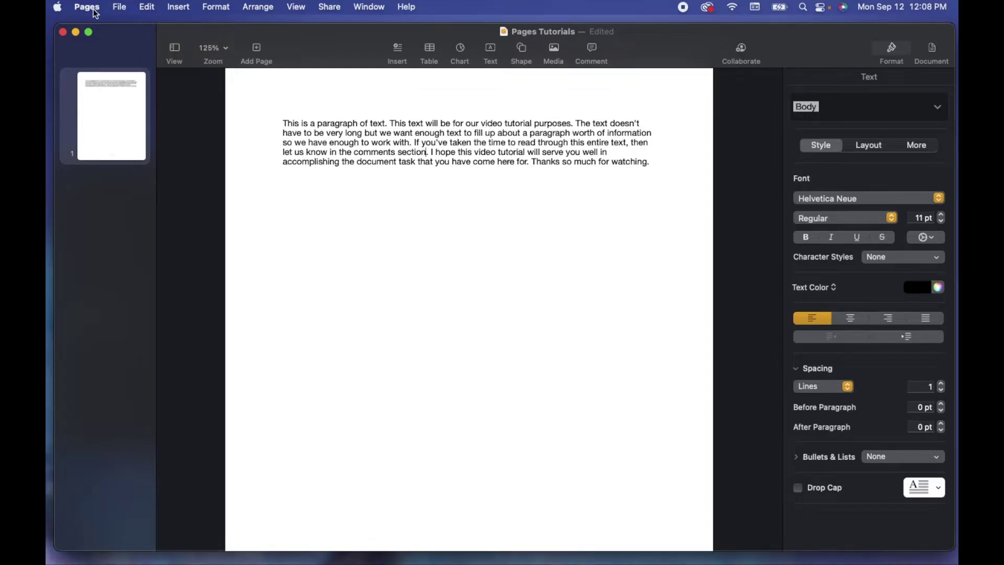
Choose Word as the export format from File > Export To.
{"action": "left_click", "coordinate": [120, 6]}
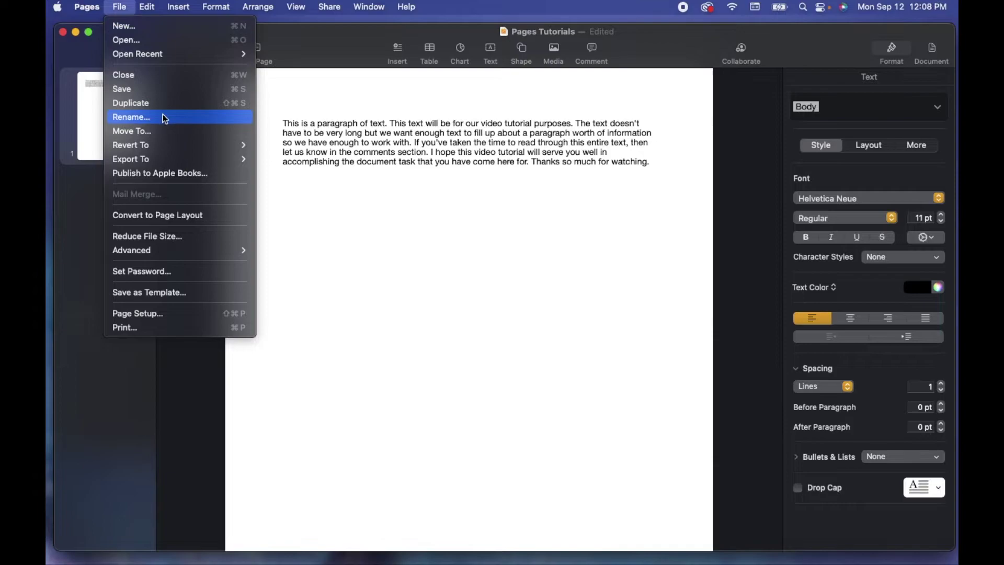
{"action": "mouse_move", "coordinate": [130, 159]}
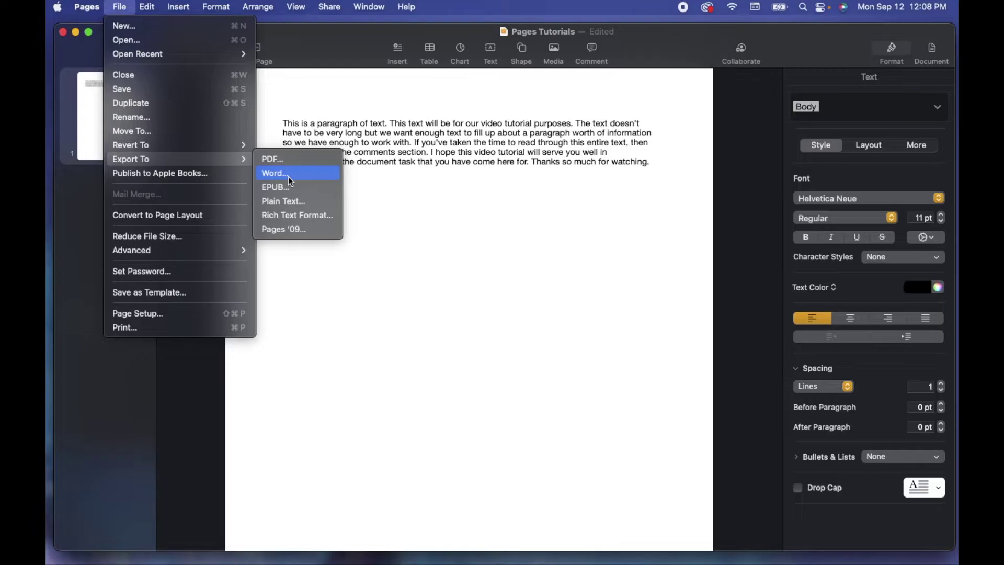
{"action": "left_click", "coordinate": [288, 177]}
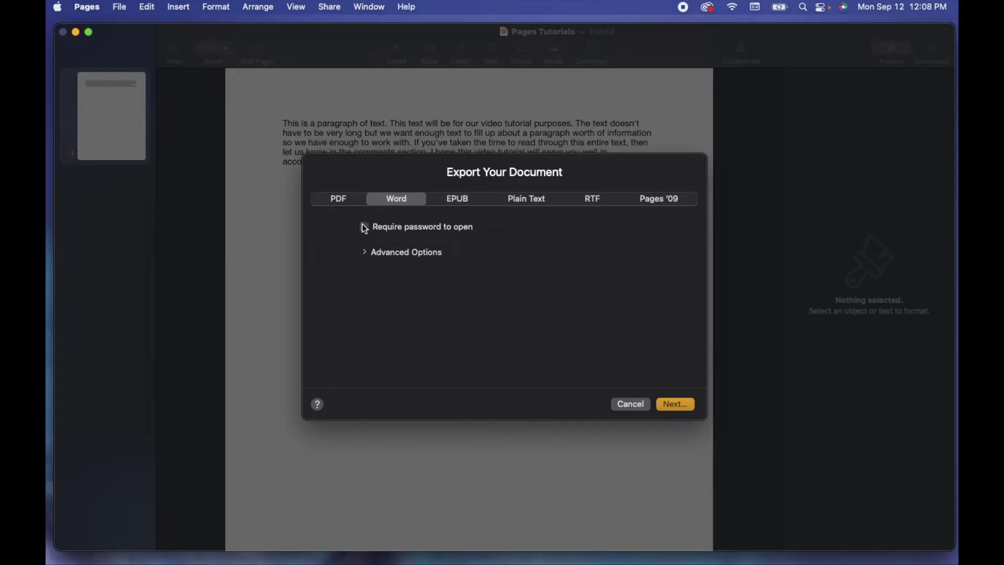
Expand the Word export's Advanced Options and keep .docx as the file format.
{"action": "left_click", "coordinate": [364, 252]}
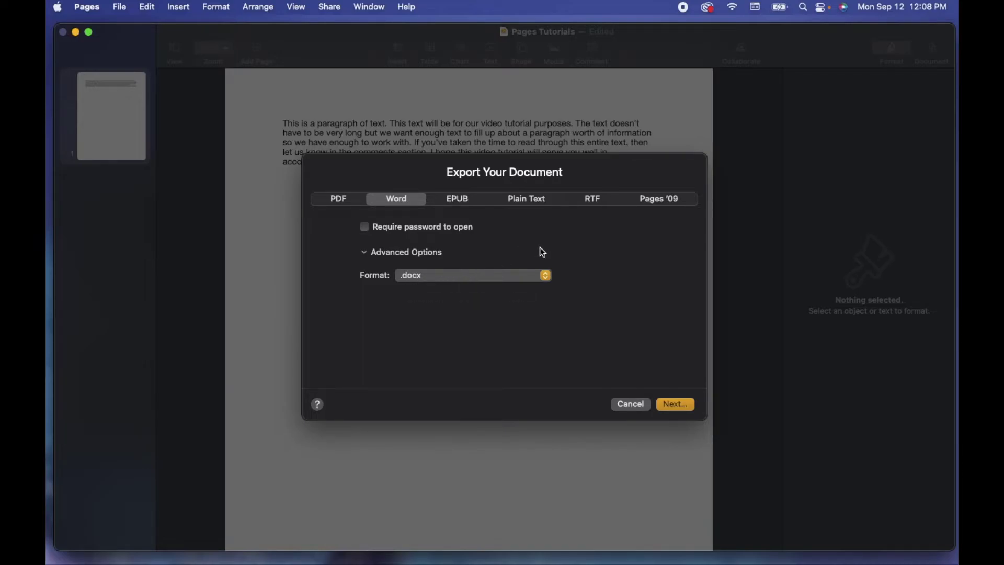
{"action": "left_click", "coordinate": [545, 277]}
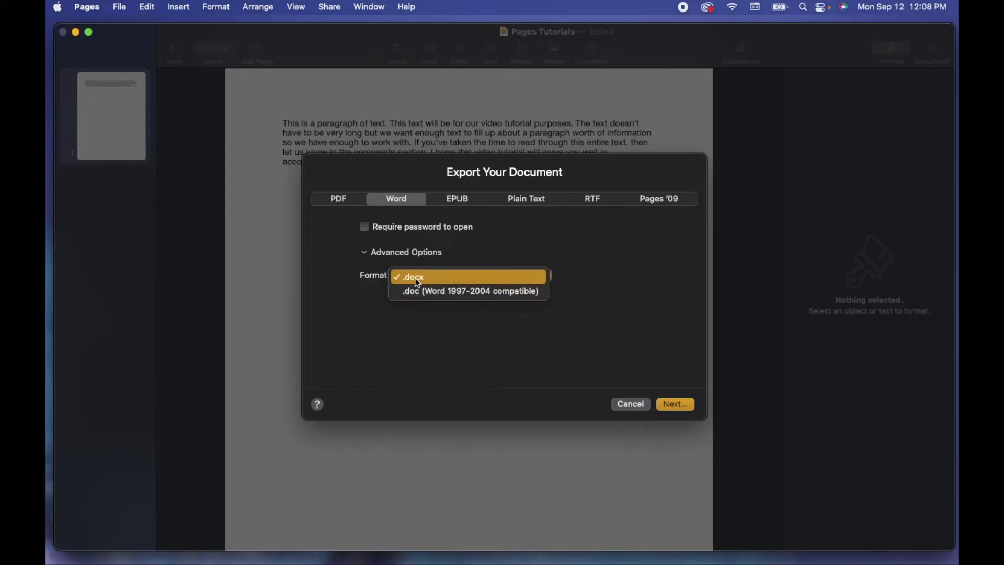
{"action": "left_click", "coordinate": [635, 266]}
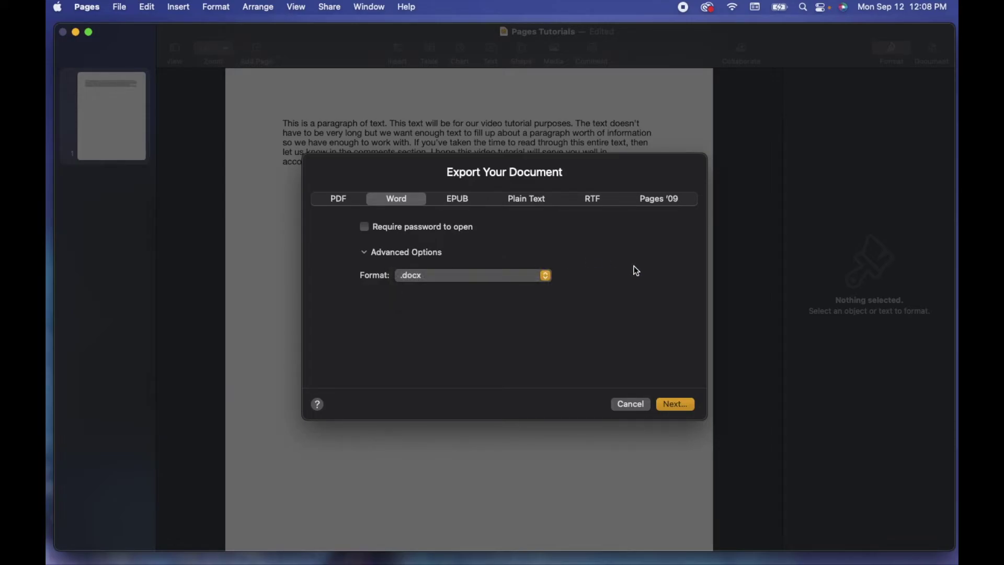
Export the document as 'Pages Tutorials' into the YouTube folder.
{"action": "left_click", "coordinate": [679, 404]}
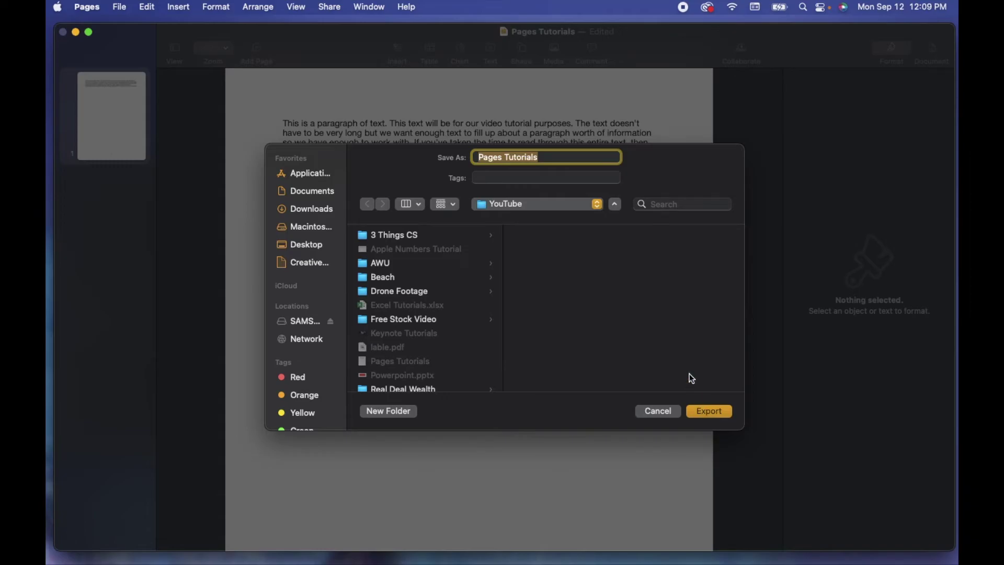
{"action": "left_click", "coordinate": [658, 409]}
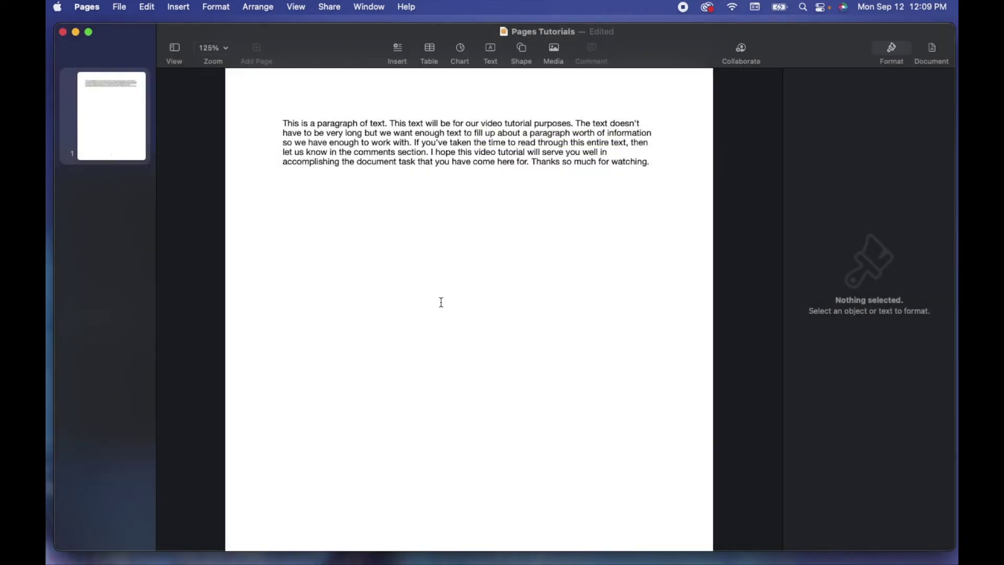